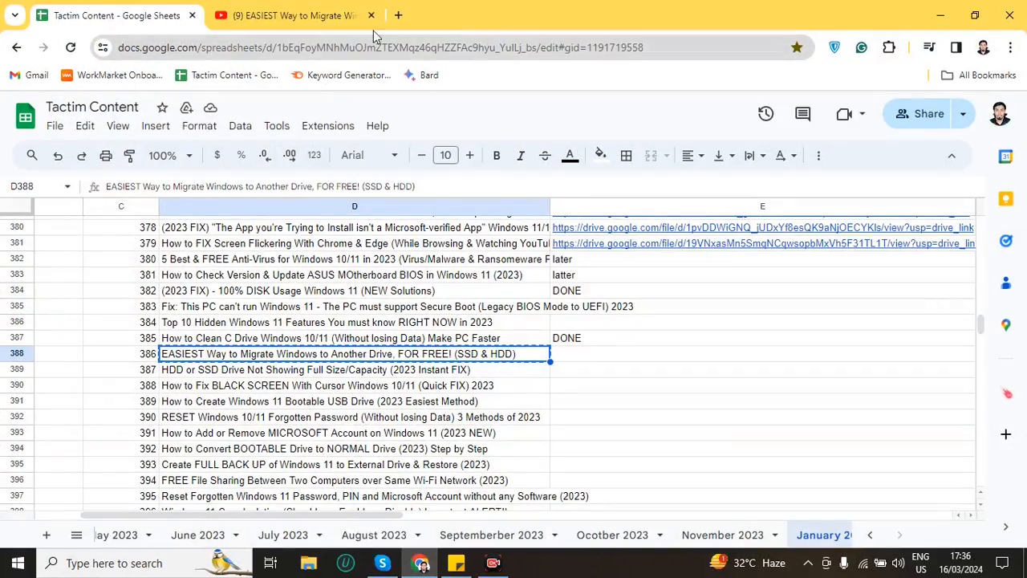
Search the web for "mini tools partition wizard" in a new browser tab.
left_click(402, 16)
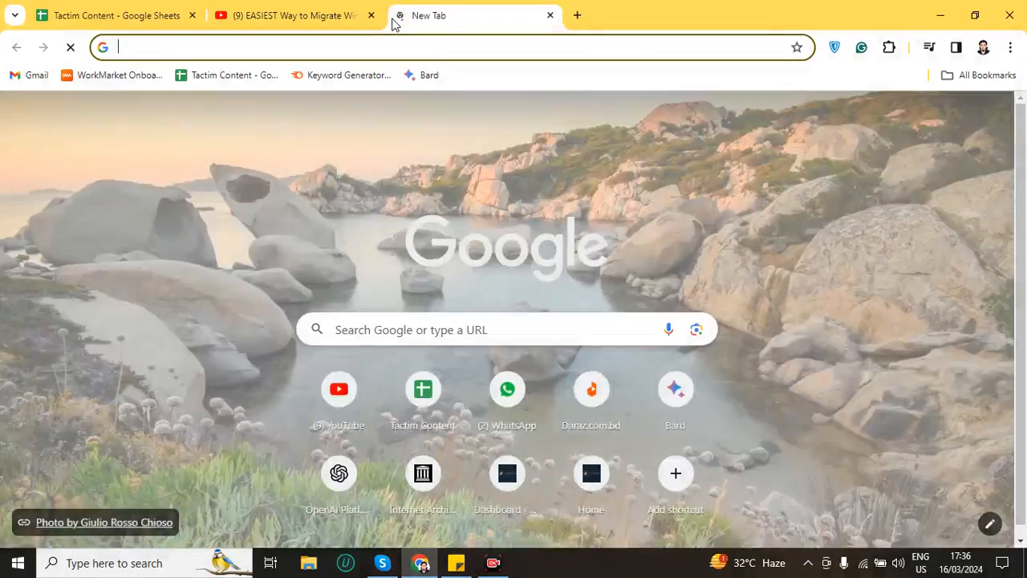
type(".imit")
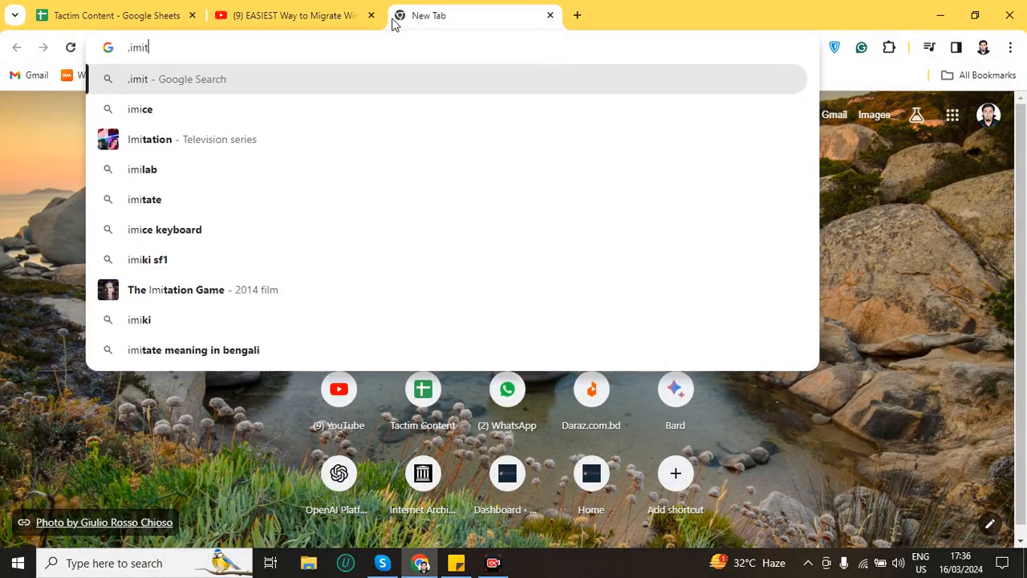
key("BackSpace")
key("BackSpace")
key("BackSpace")
key("BackSpace")
key("BackSpace")
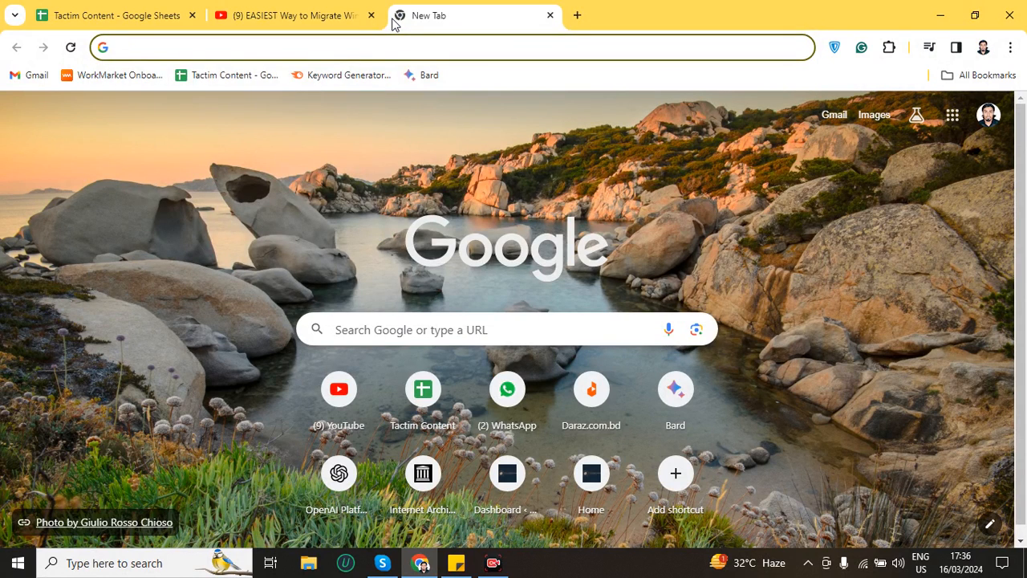
type("mini tools")
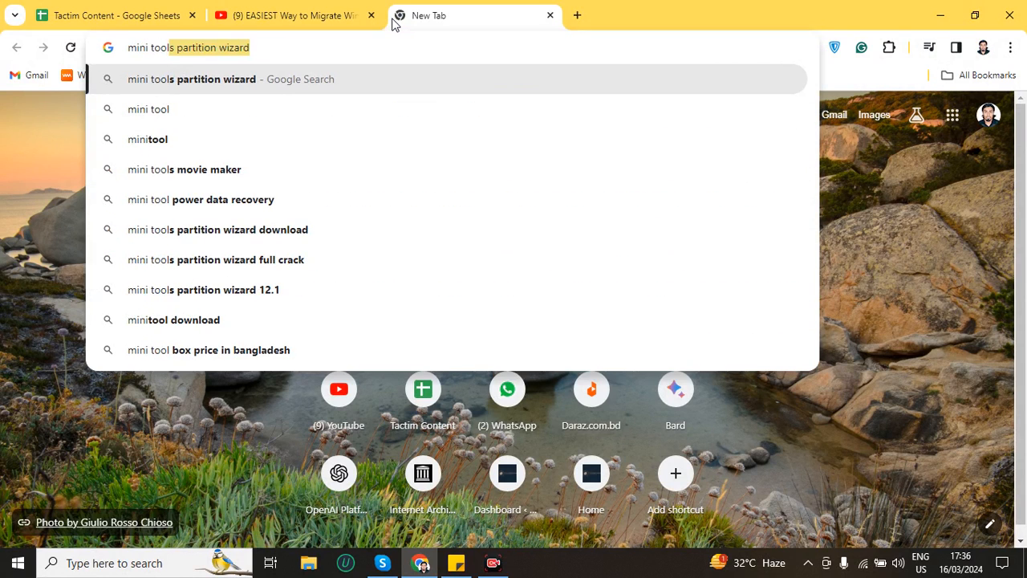
key("Return")
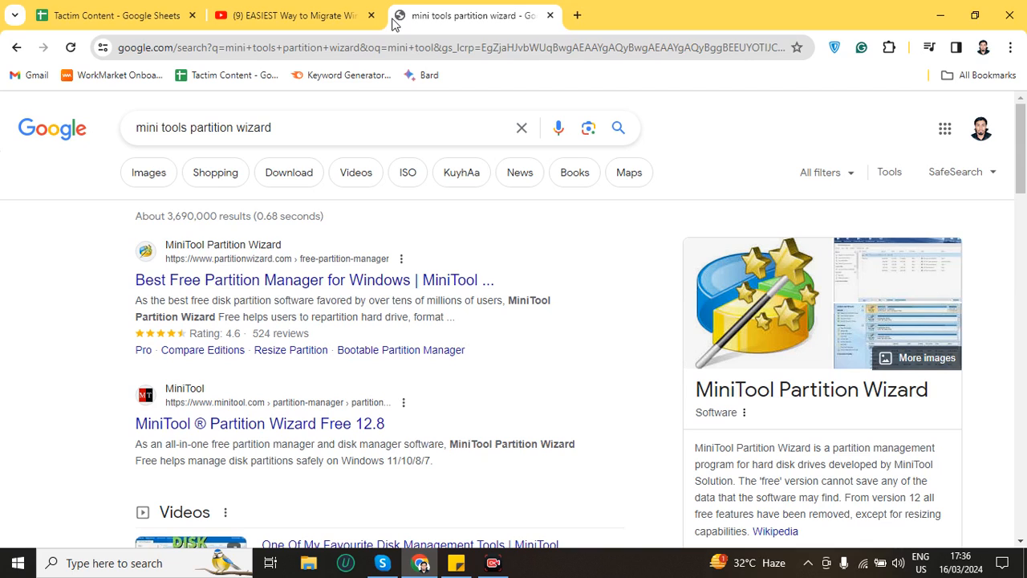
Download MiniTool Partition Wizard Free from partitionwizard.com and show the downloaded pw-free-online.exe in its folder.
left_click(382, 284)
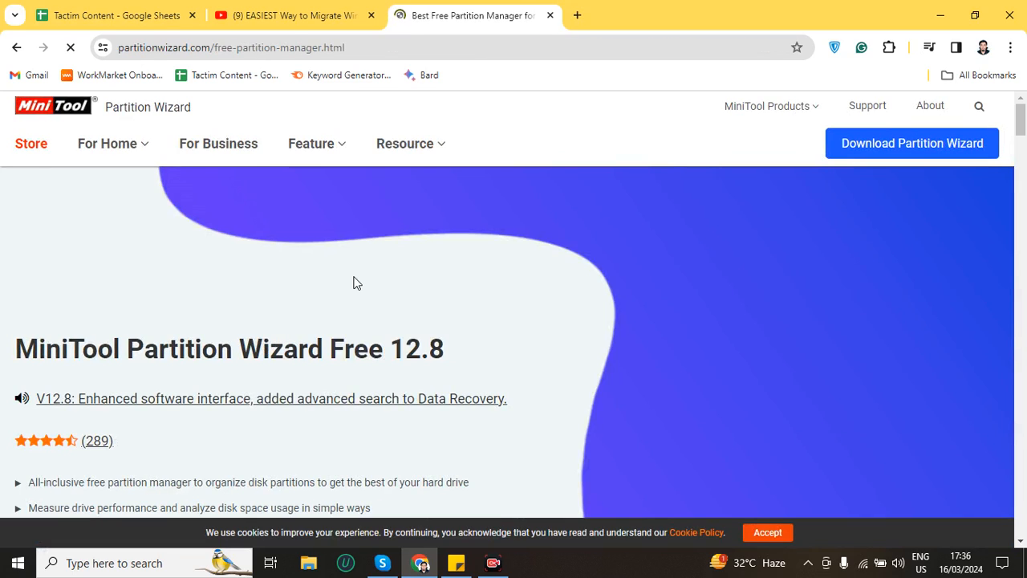
scroll(351, 282, "down", 3)
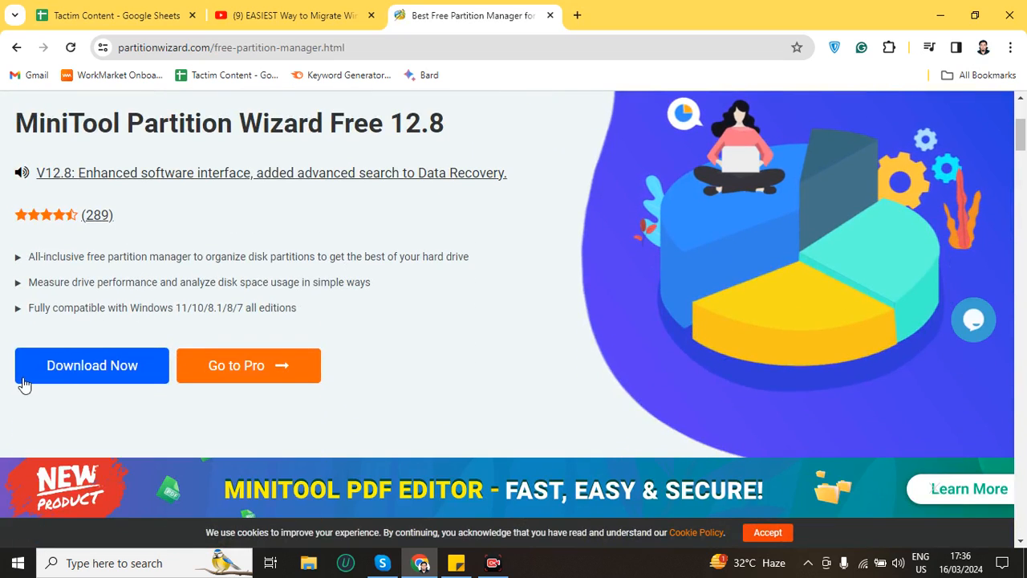
left_click(79, 368)
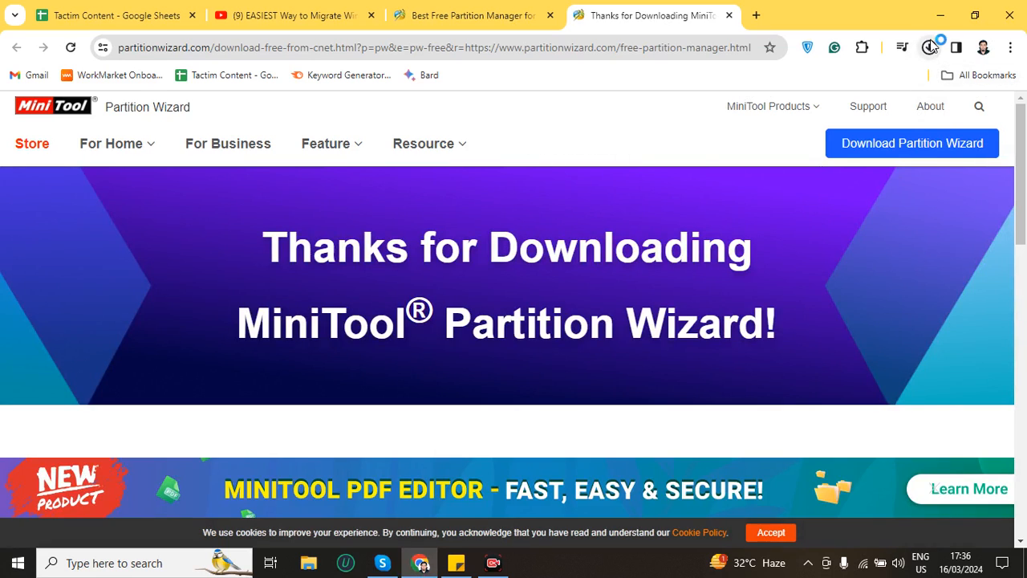
left_click(928, 48)
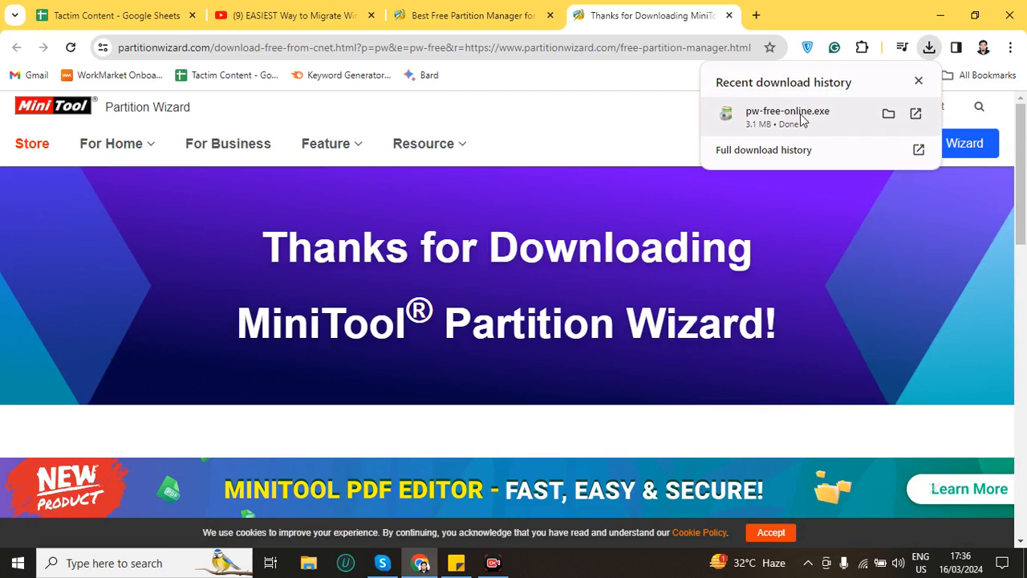
left_click(888, 114)
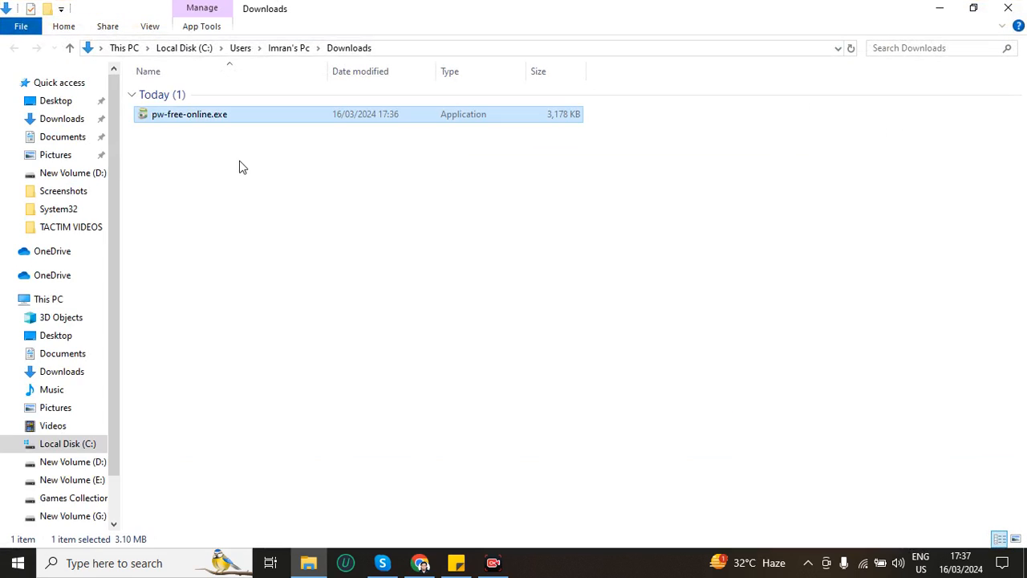
Install the free edition from pw-free-online.exe in English at the default location, launch Partition Wizard and minimize the browser and folder windows.
double_click(226, 118)
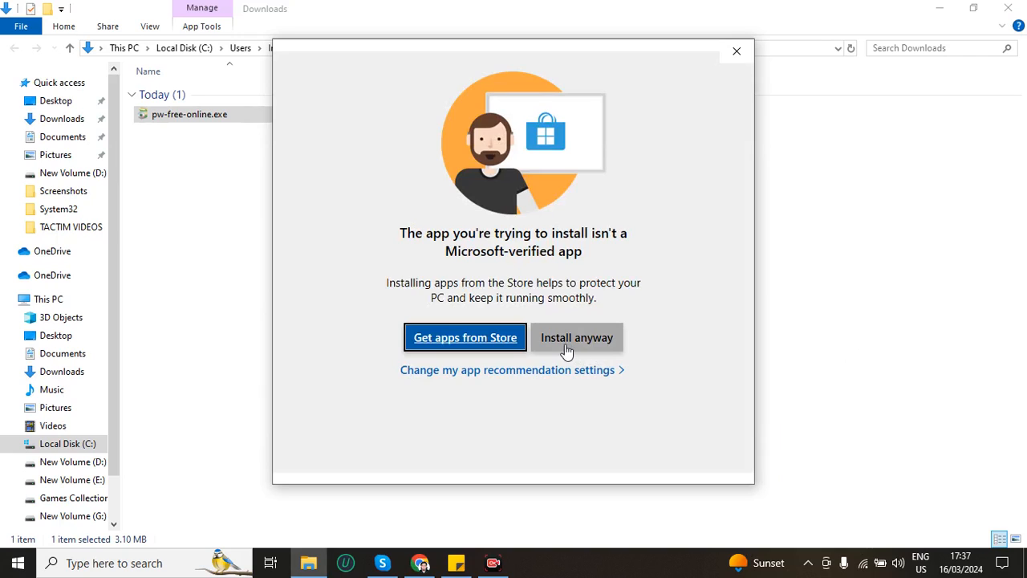
left_click(589, 345)
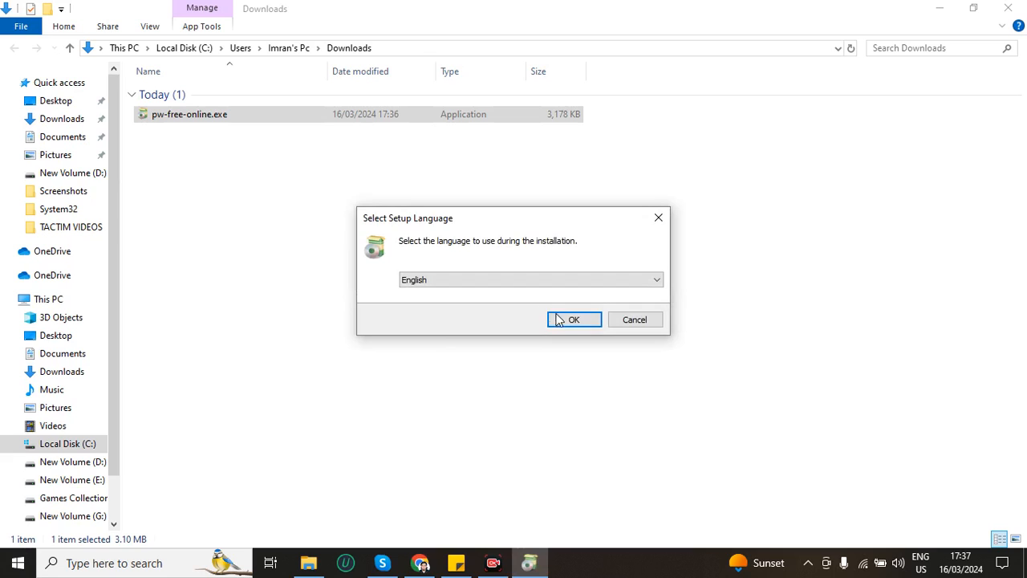
left_click(559, 320)
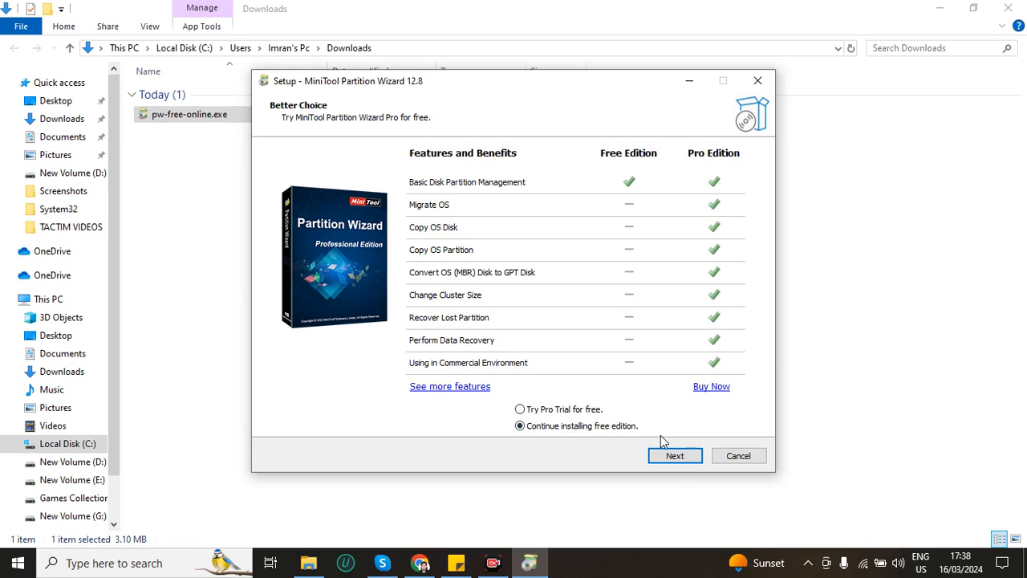
left_click(674, 456)
left_click(665, 456)
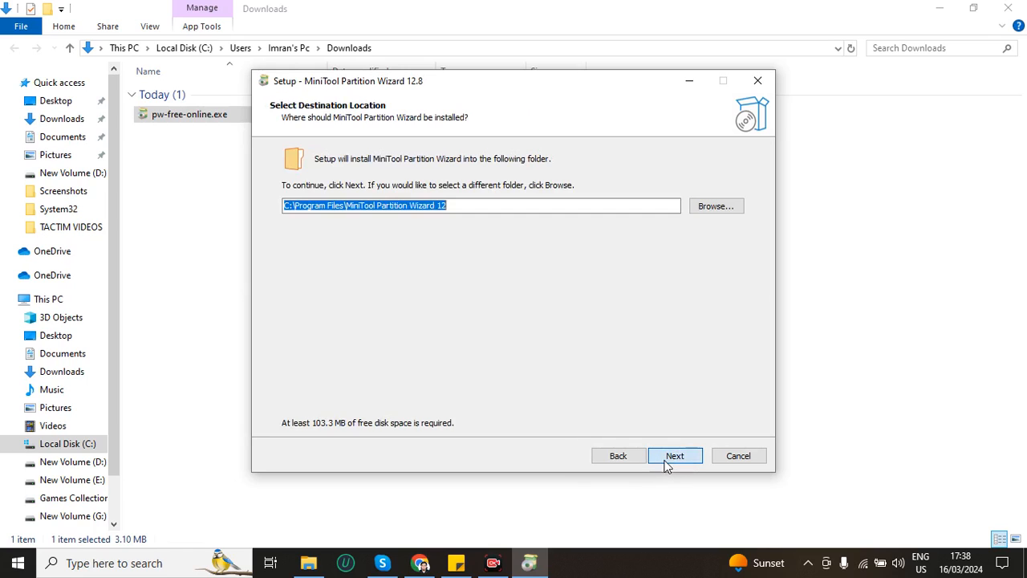
left_click(665, 463)
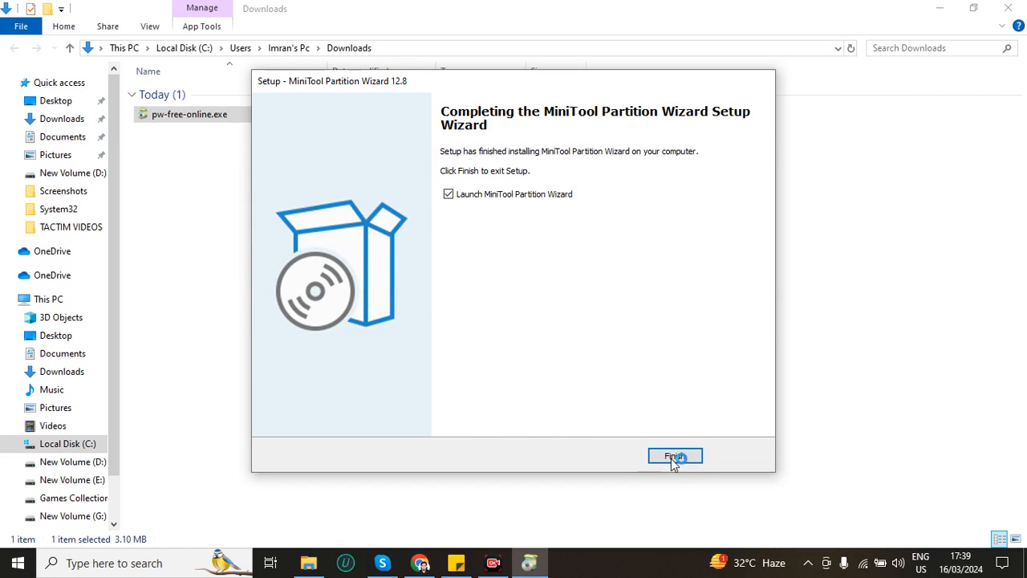
left_click(674, 457)
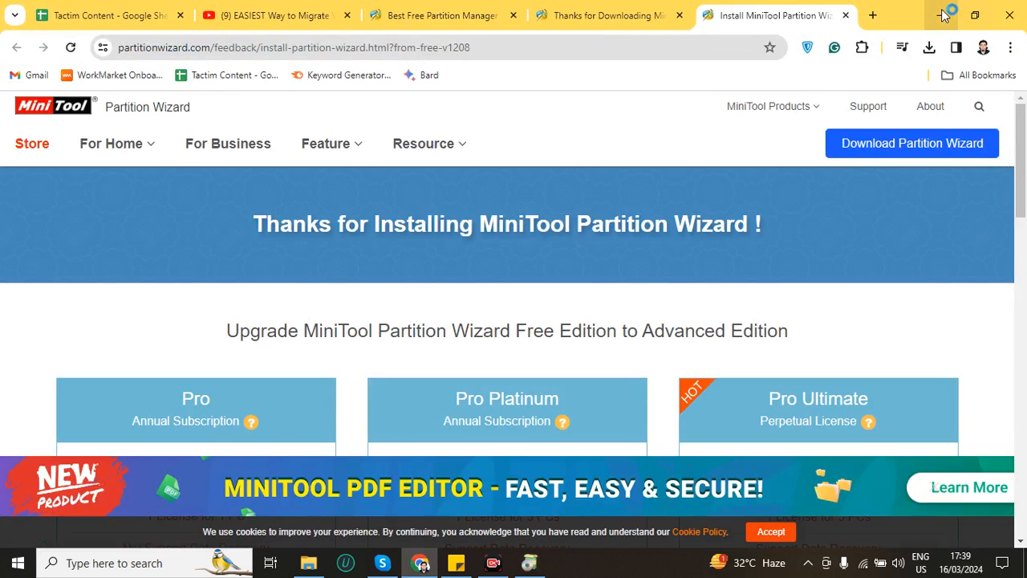
left_click(943, 16)
left_click(938, 14)
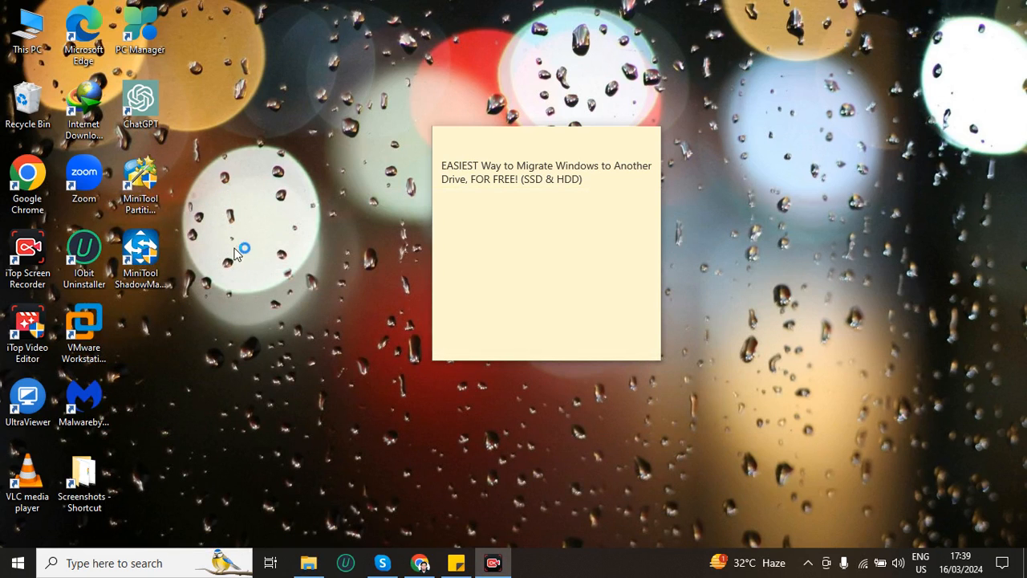
left_click(136, 264)
double_click(137, 260)
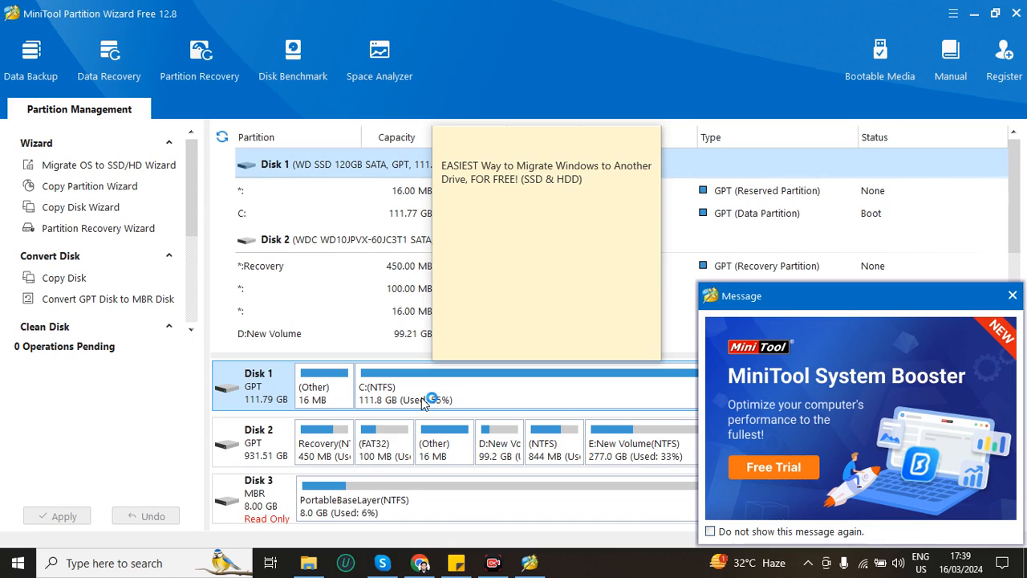
left_click(351, 241)
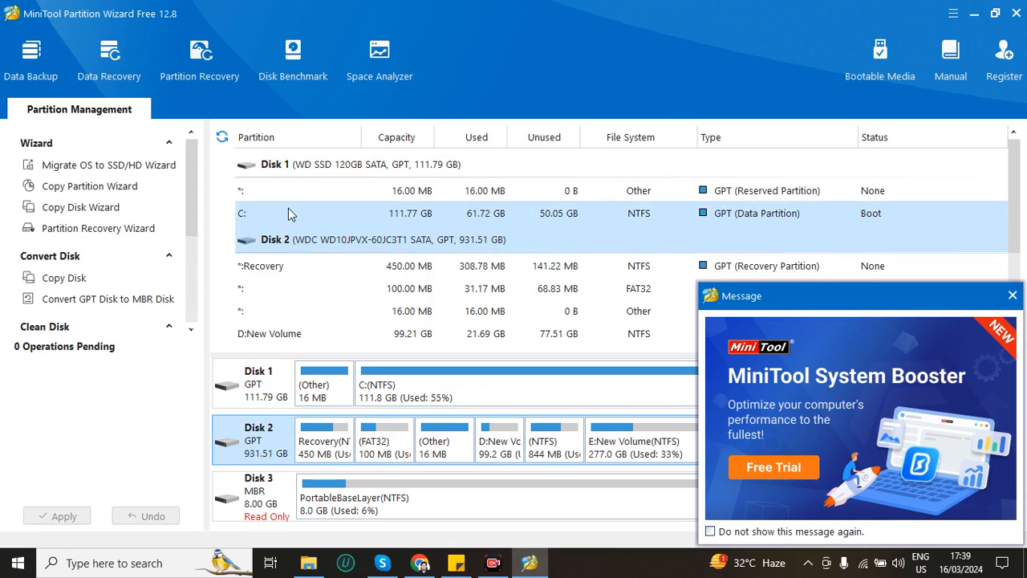
left_click(285, 167)
left_click(303, 246)
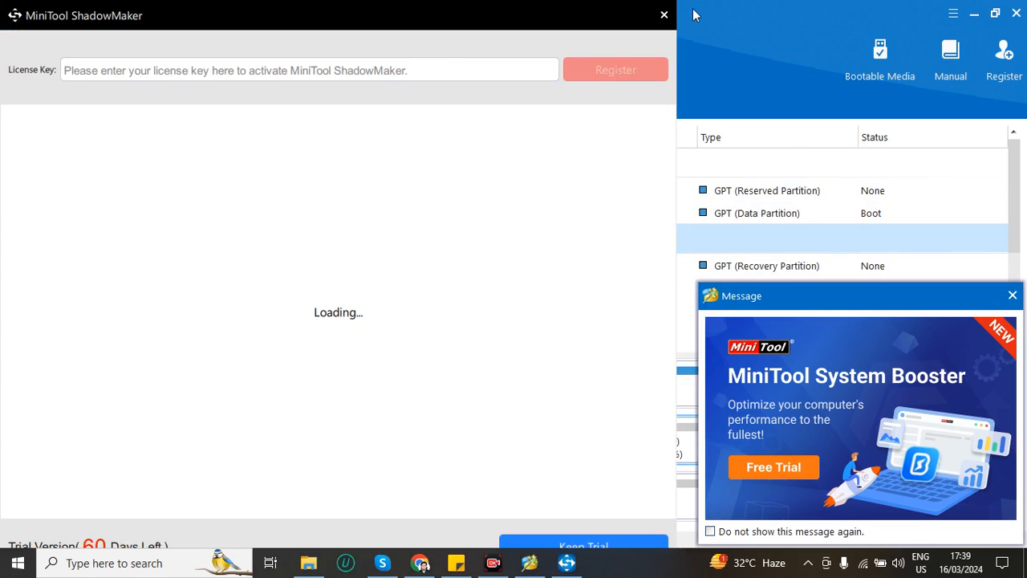
left_click(665, 16)
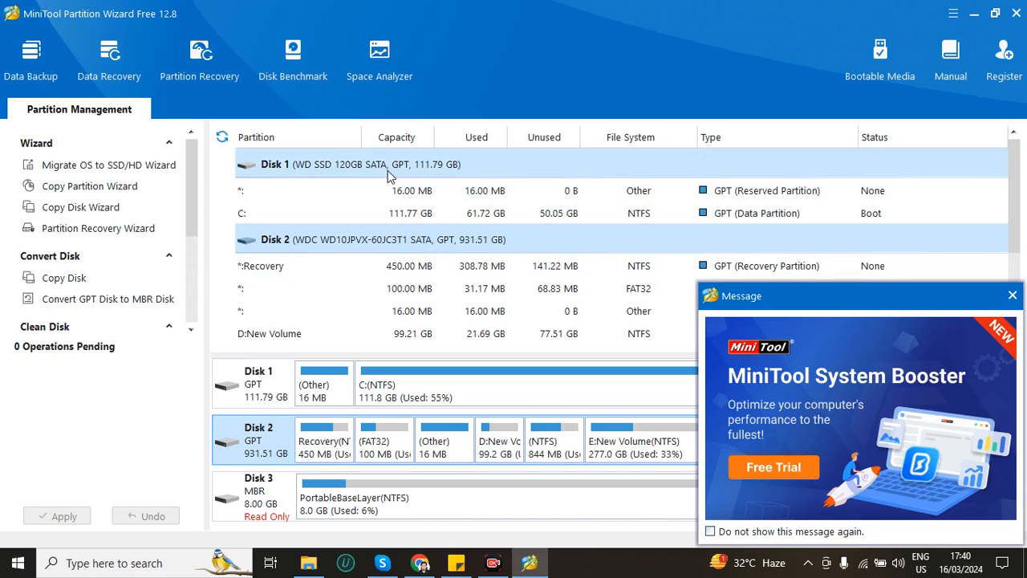
Check which GPT/MBR conversion option is offered for Disk 2 and Disk 1, and dismiss the System Booster promotion.
right_click(449, 244)
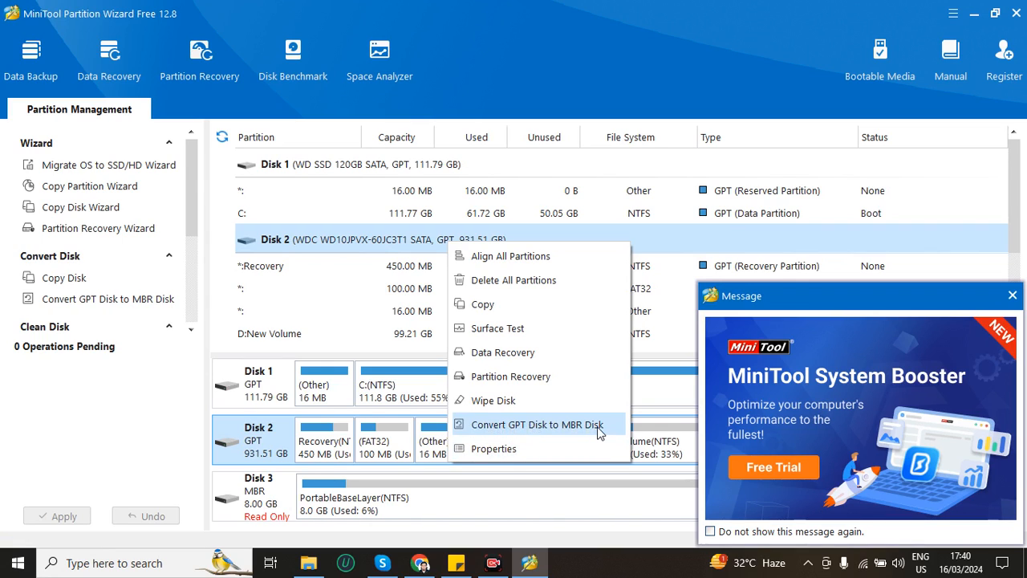
right_click(417, 168)
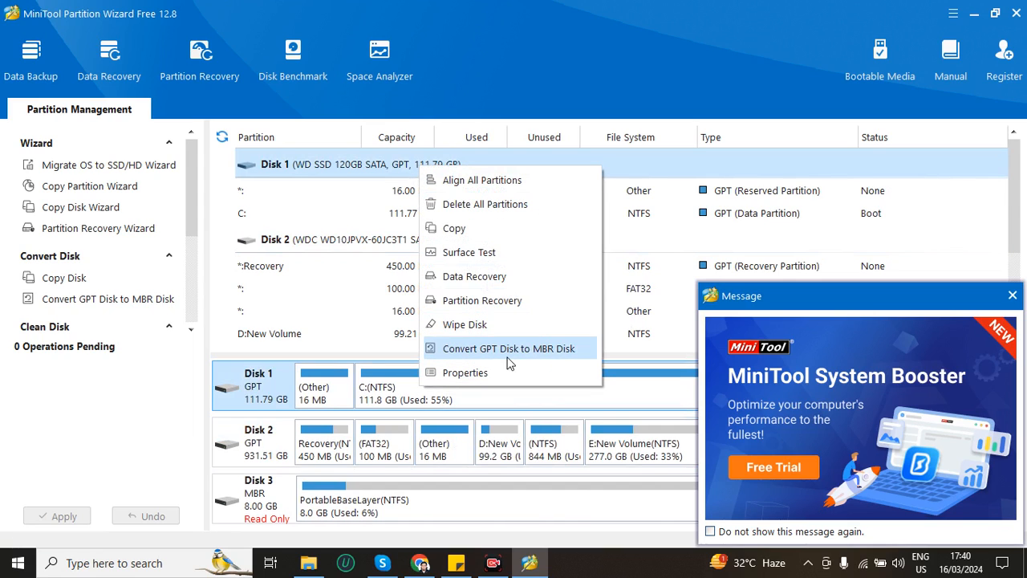
left_click(359, 320)
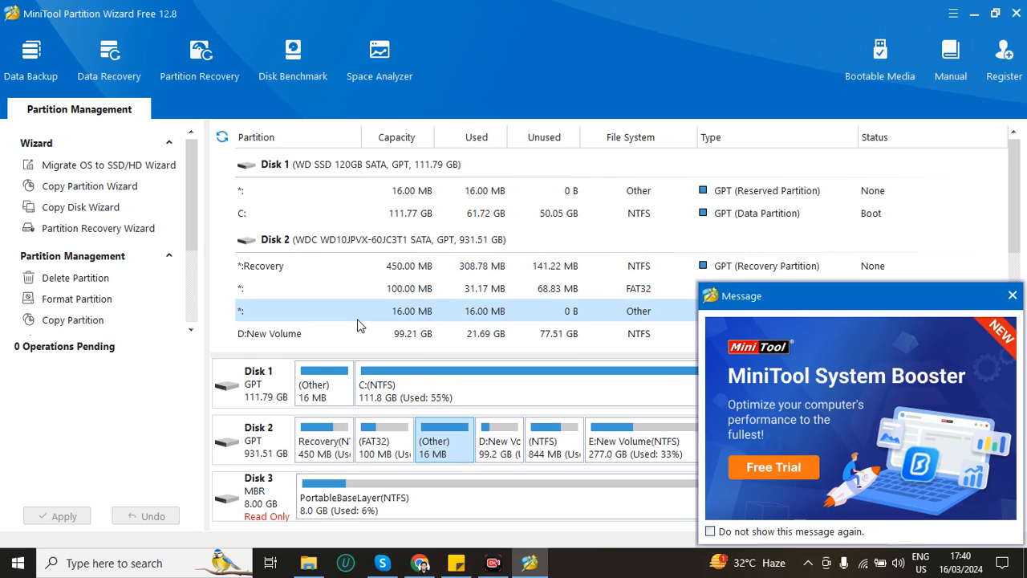
left_click(1013, 295)
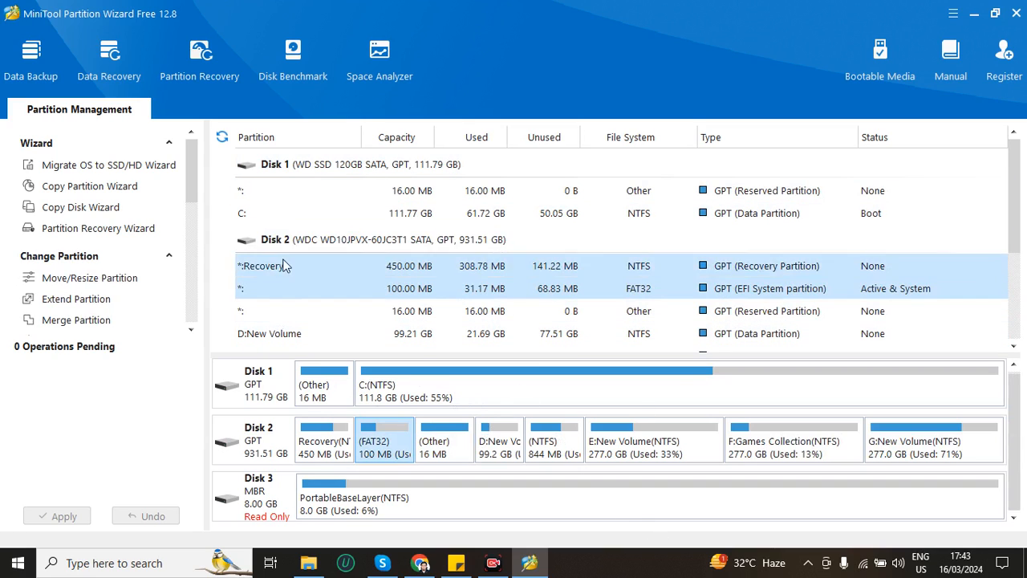
Try copying Disk 1 onto Disk 2 with the Copy Disk Wizard, declining the confirmation and closing the wizard.
left_click(326, 170)
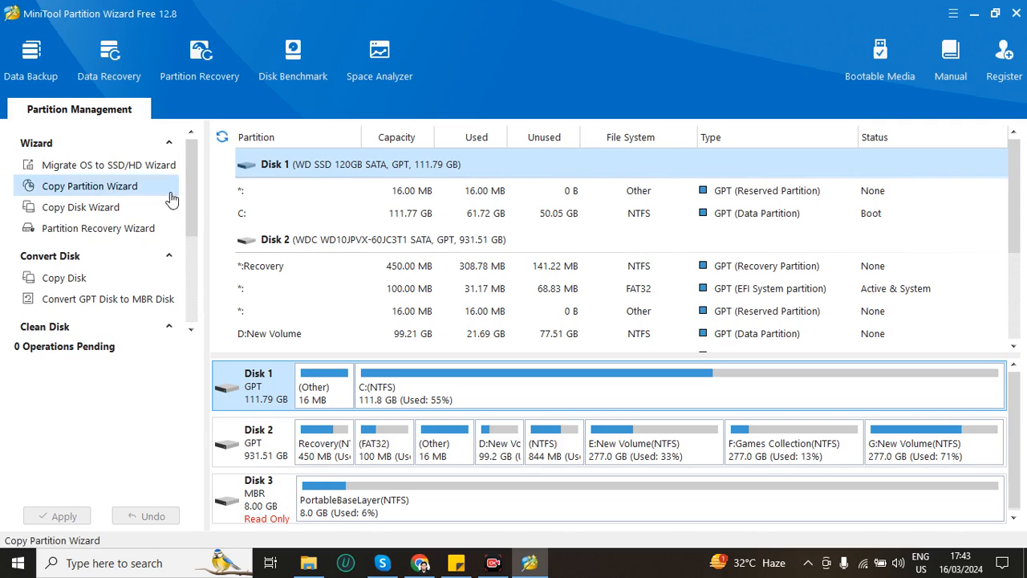
left_click(81, 281)
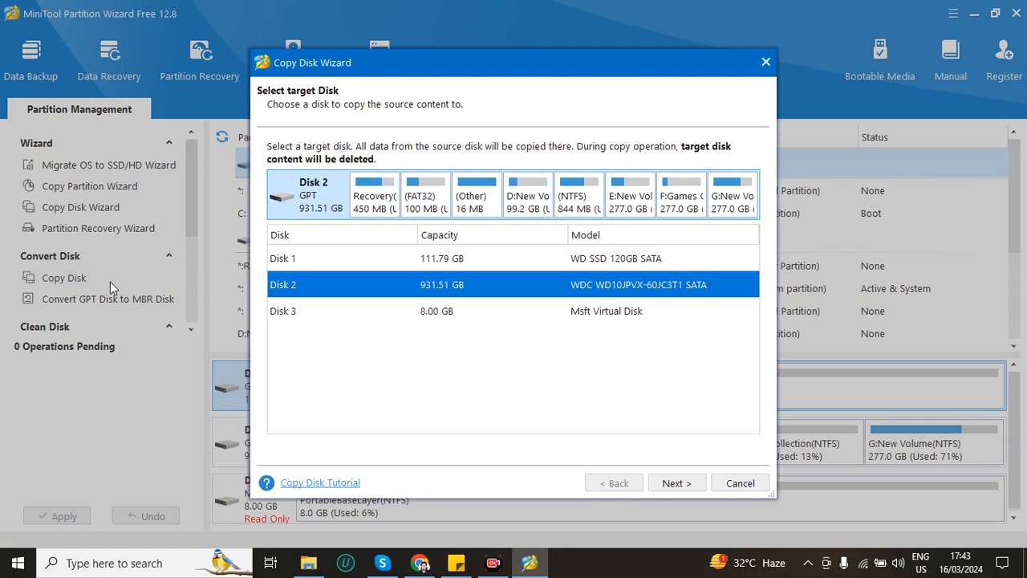
left_click(676, 483)
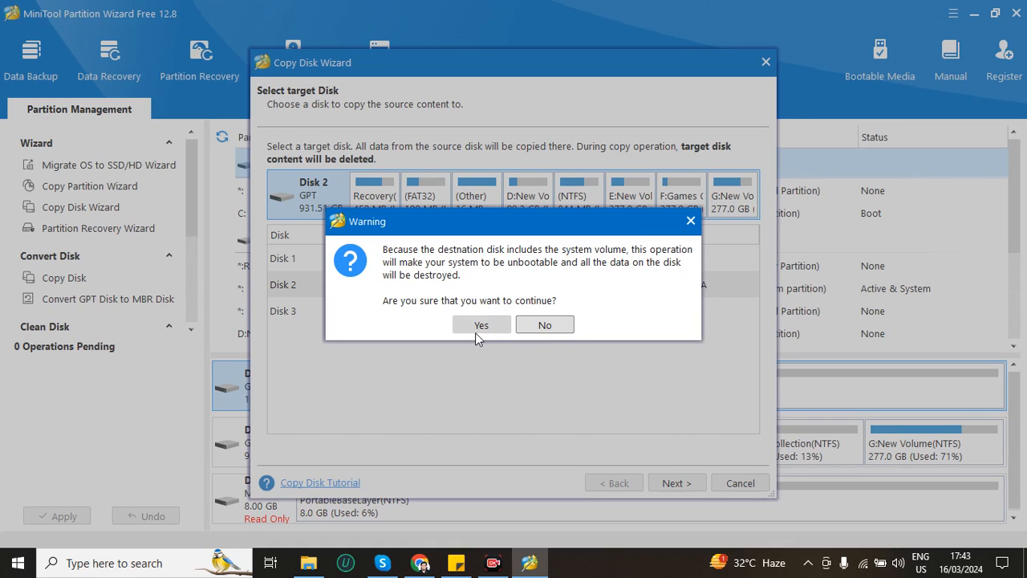
left_click(547, 327)
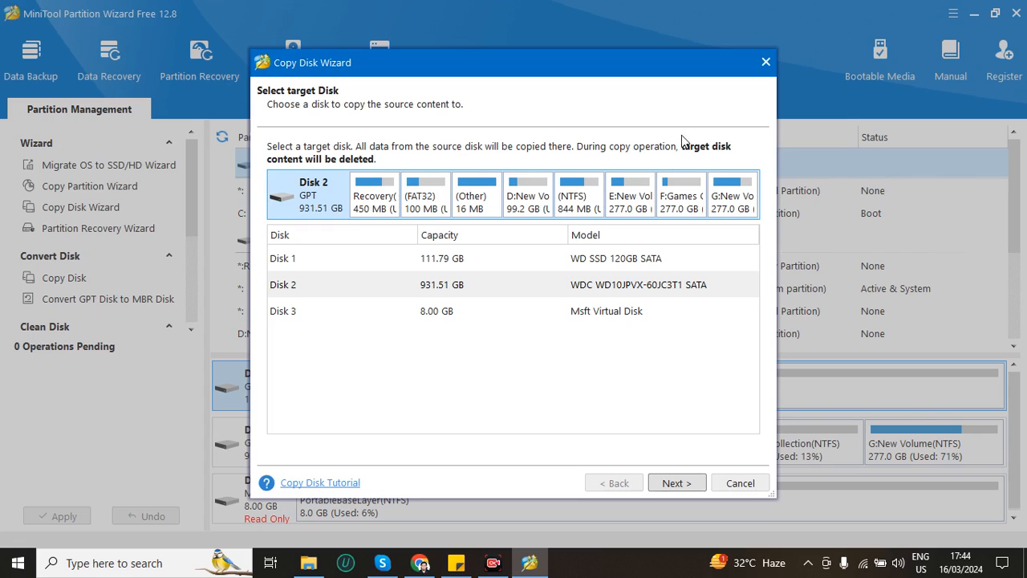
left_click(765, 62)
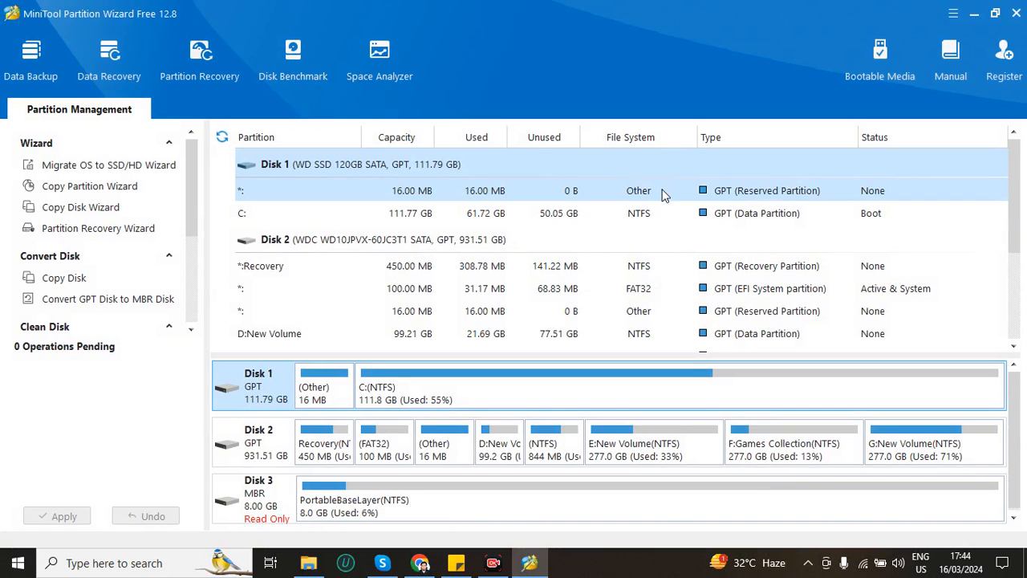